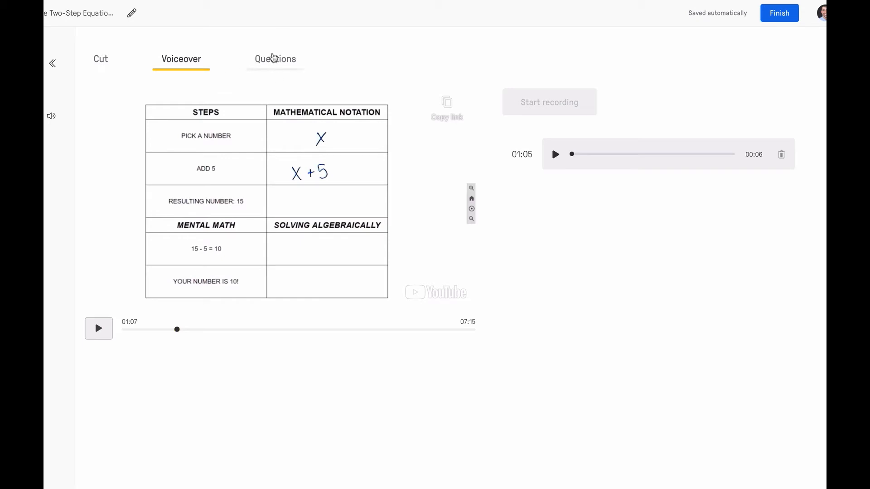
Step: Start a multiple-choice question at 02:57 in the video asking "What are the two steps of this equation?"
{"action": "left_click", "coordinate": [276, 62]}
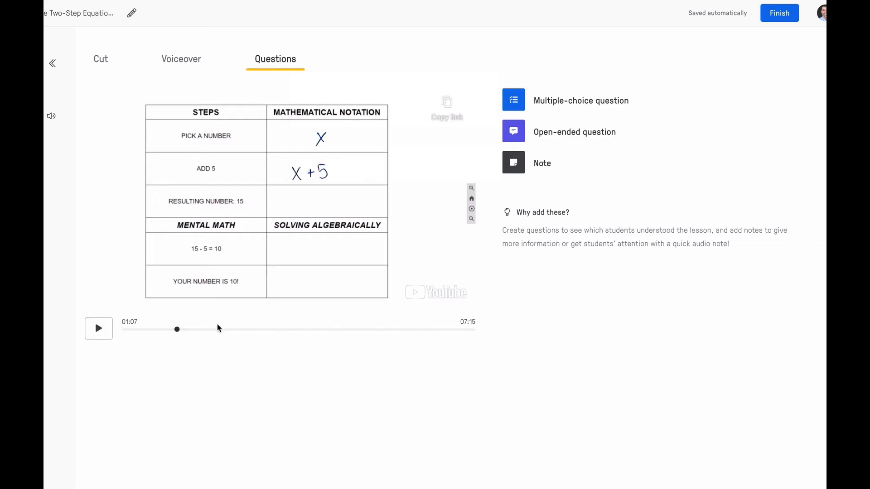
{"action": "left_click", "coordinate": [266, 330]}
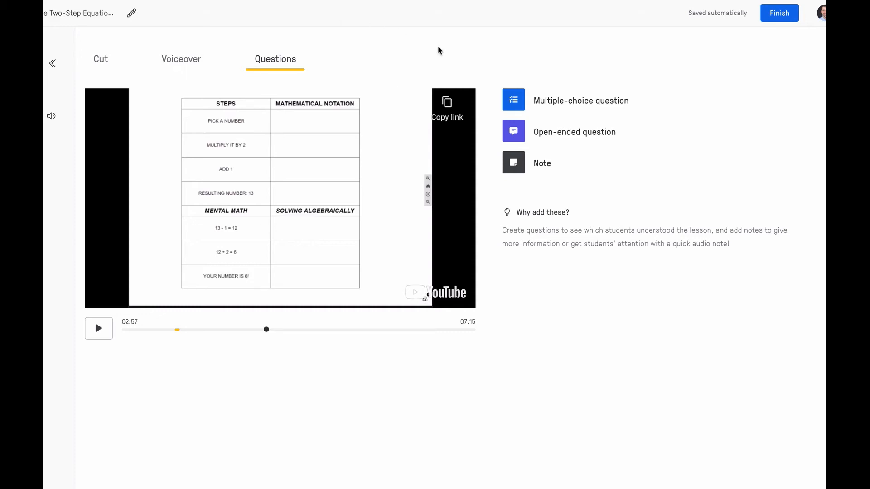
{"action": "left_click", "coordinate": [519, 105]}
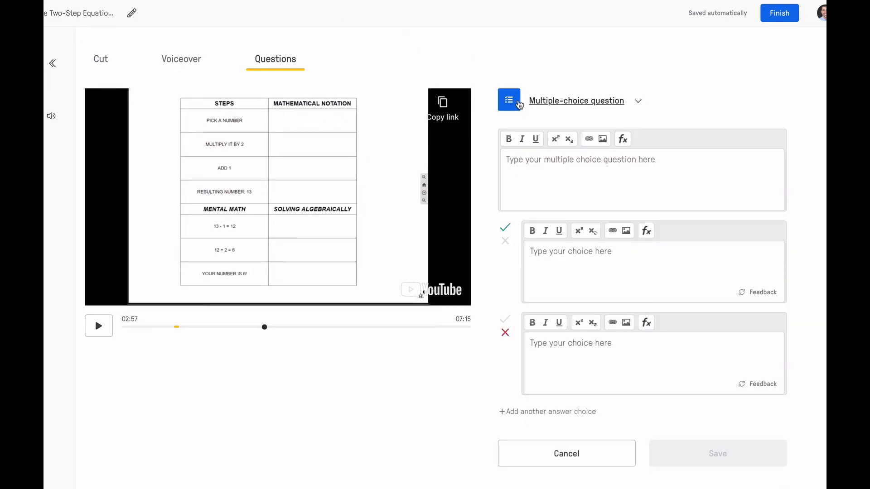
{"action": "type", "text": "Wh"}
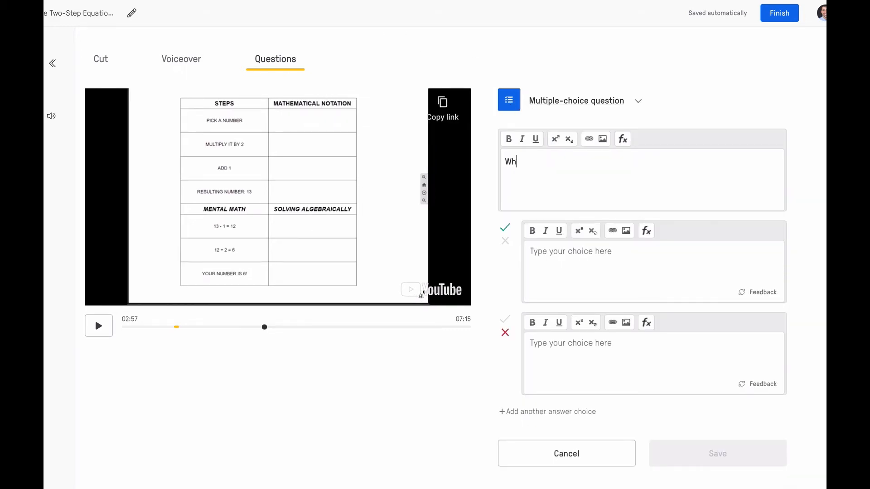
{"action": "type", "text": "at are the two steps of this equation?"}
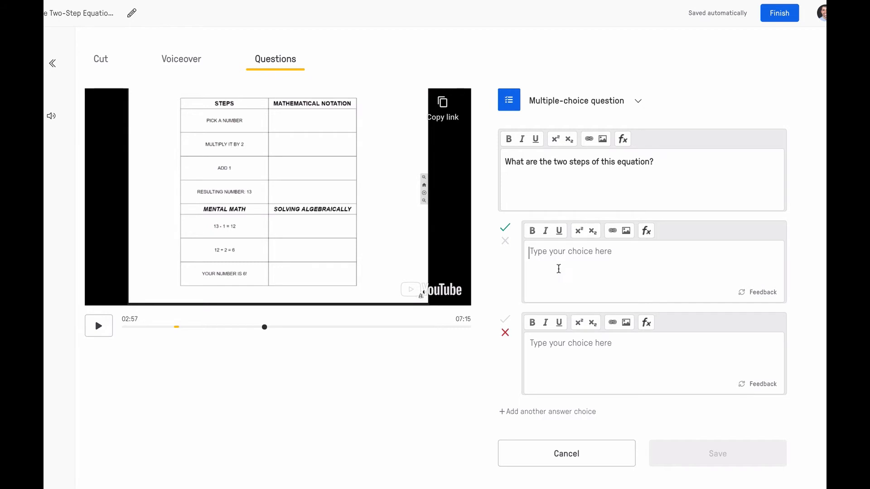
{"action": "scroll", "coordinate": [558, 268], "scroll_direction": "down", "scroll_amount": 1}
{"action": "left_click", "coordinate": [524, 255]}
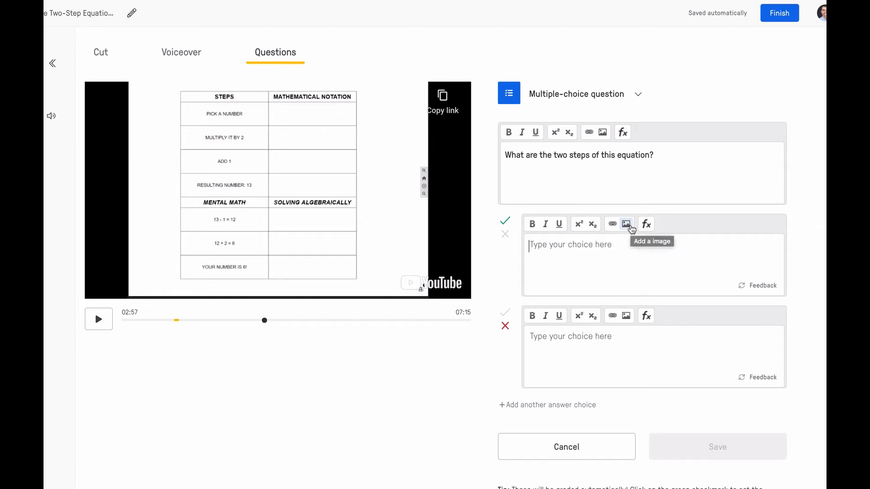
{"action": "left_click", "coordinate": [631, 227]}
{"action": "left_click", "coordinate": [530, 187]}
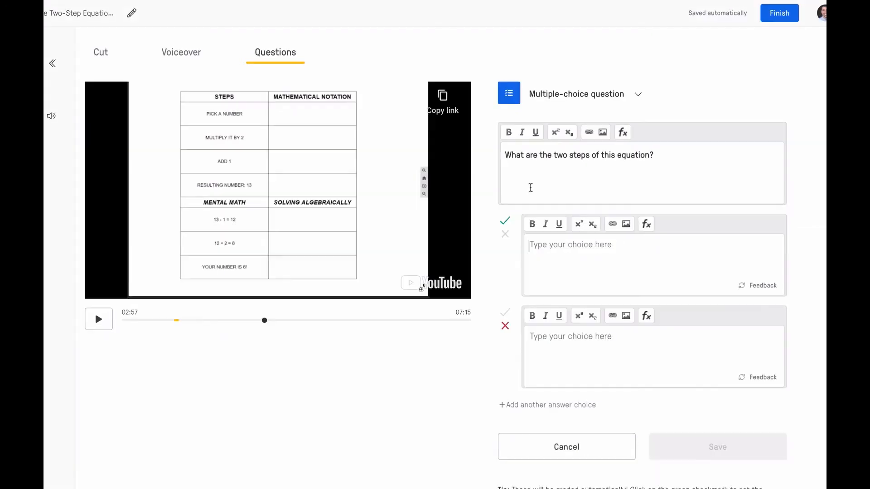
{"action": "left_click", "coordinate": [646, 225]}
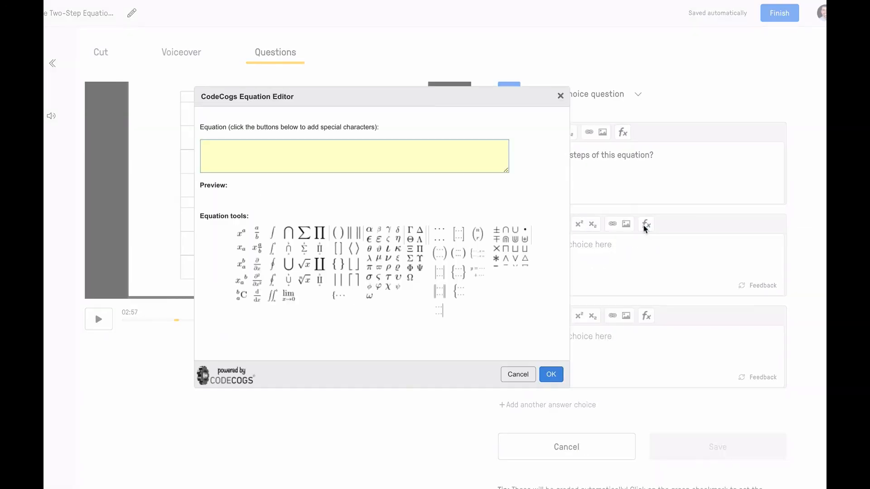
{"action": "left_click", "coordinate": [561, 97]}
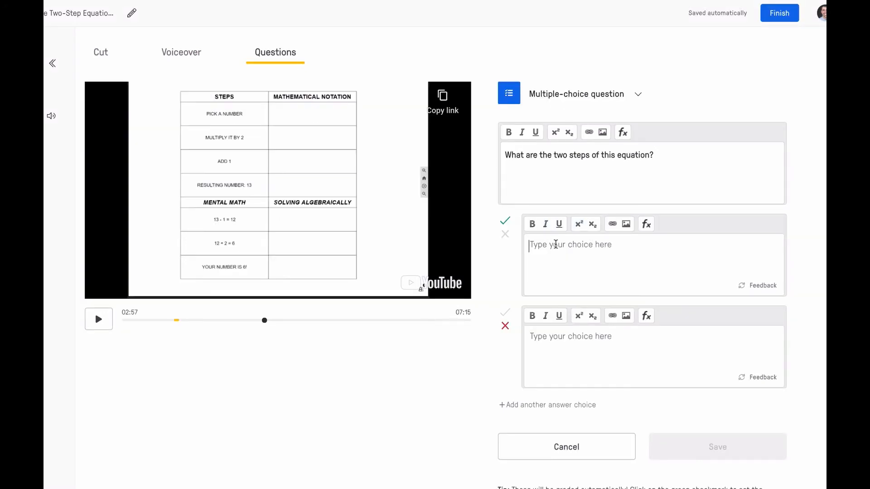
Step: Fill in the first answer choice as "Multiply by 2 then add 1" and the second as "Add 1 and then multiply by 2"
{"action": "type", "text": "Muli"}
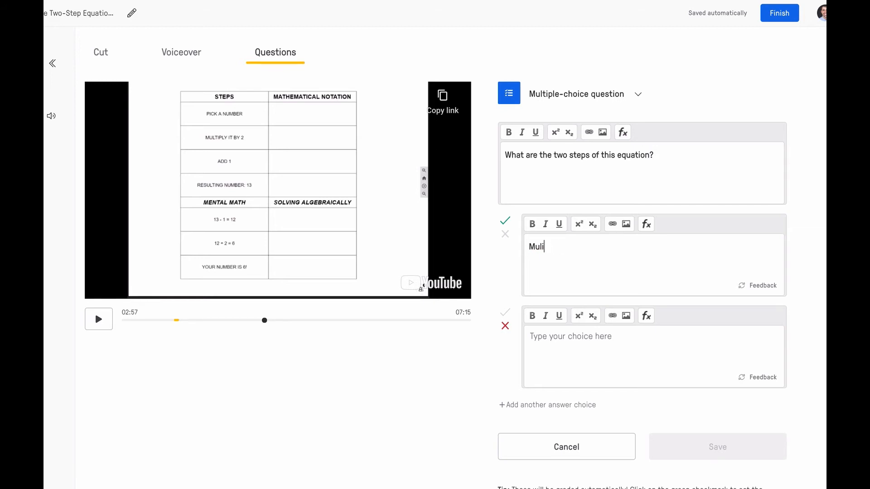
{"action": "type", "text": "tplyly by 2 then add1Add 1 and mul"}
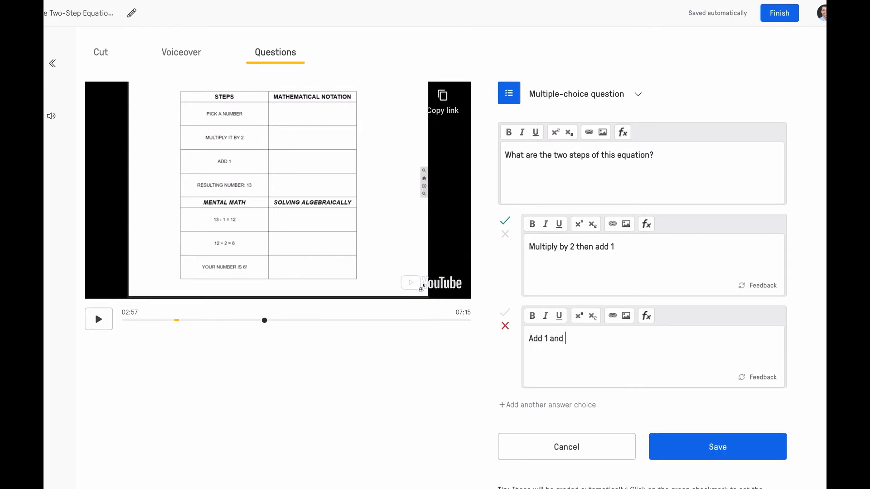
{"action": "key", "text": "BackSpace"}
{"action": "type", "text": "then multiply by 2"}
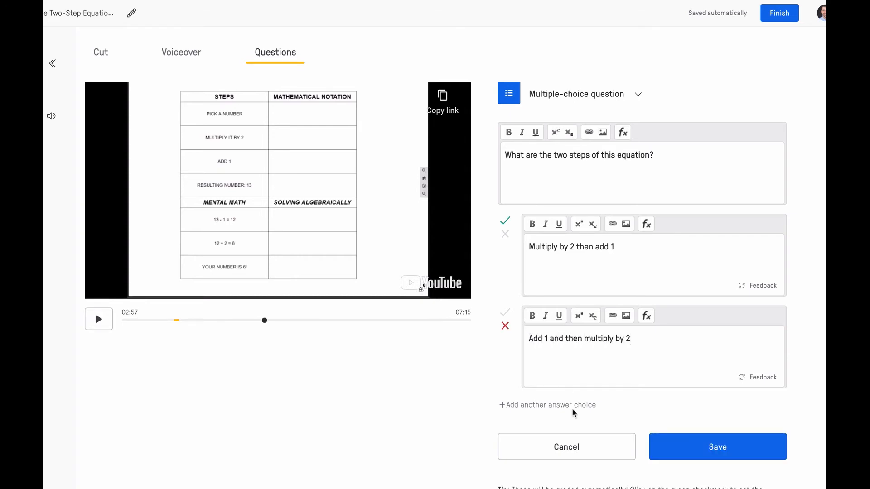
Step: Add a third answer choice "THERE ARE NO STEPS!", keeping only the first choice marked correct, and save the question
{"action": "left_click", "coordinate": [559, 405]}
{"action": "left_click", "coordinate": [505, 207]}
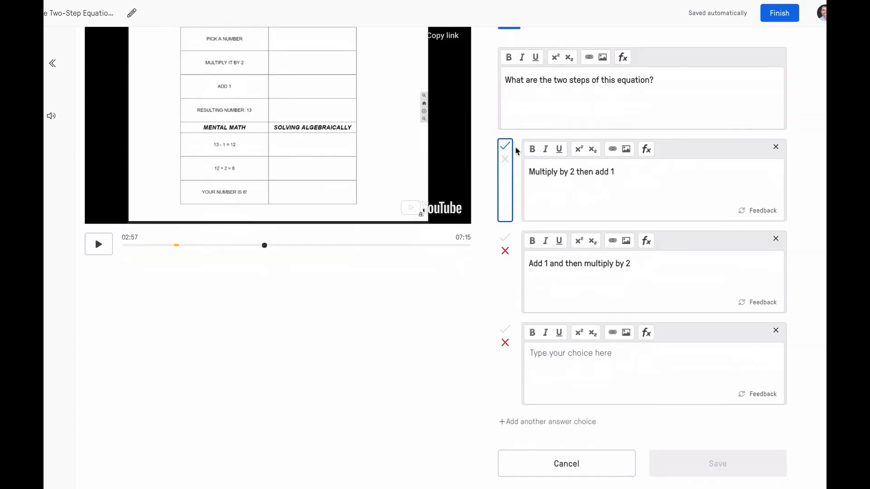
{"action": "left_click", "coordinate": [506, 238]}
{"action": "left_click", "coordinate": [505, 250]}
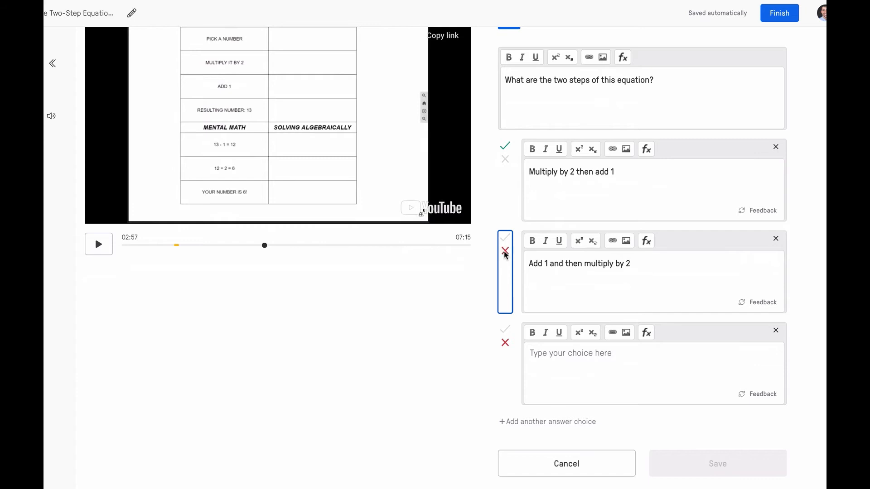
{"action": "left_click", "coordinate": [580, 329]}
{"action": "type", "text": "THERE ARE NO STEPS!"}
{"action": "left_click", "coordinate": [717, 408]}
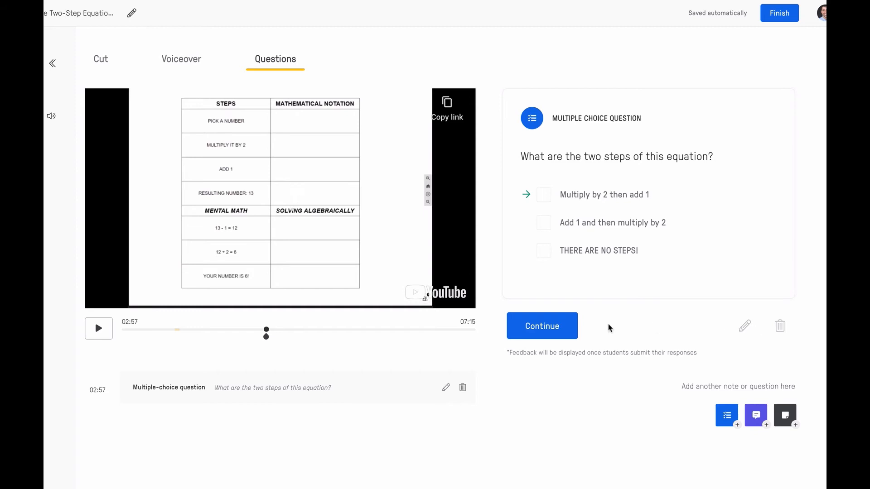
Step: Continue past the saved question, pause the video at 07:02 and start an open-ended question there
{"action": "left_click", "coordinate": [572, 332]}
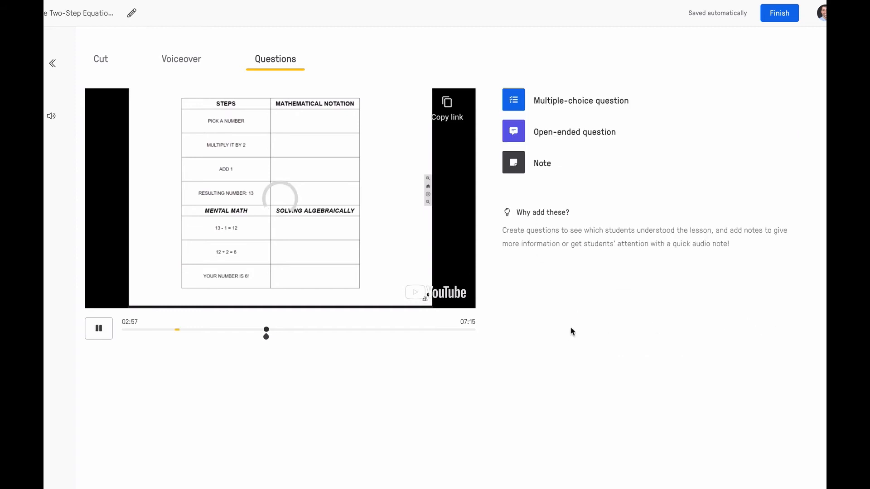
{"action": "left_click", "coordinate": [103, 330]}
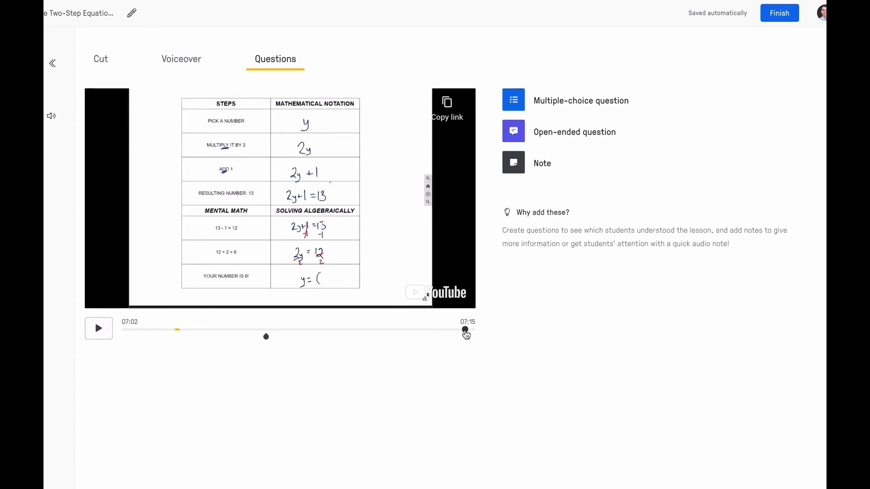
{"action": "left_click", "coordinate": [516, 136]}
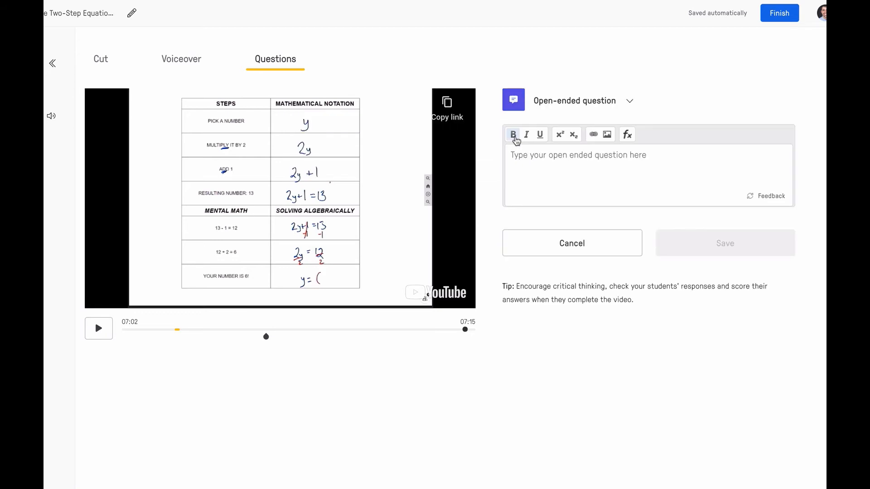
Step: Write the open-ended question as "On a scale of 1-10, how confident do you feel about two-step equations?"
{"action": "left_click", "coordinate": [551, 163]}
{"action": "type", "text": "On "}
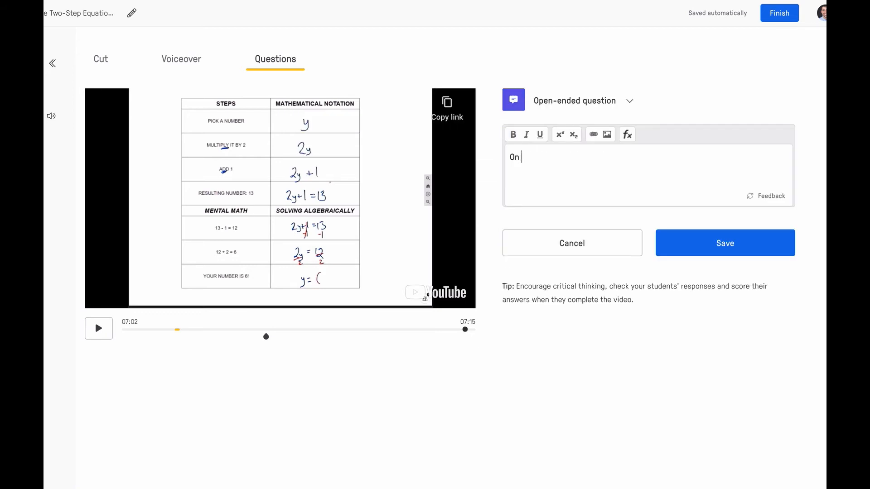
{"action": "type", "text": "a scale of 1-10, how con"}
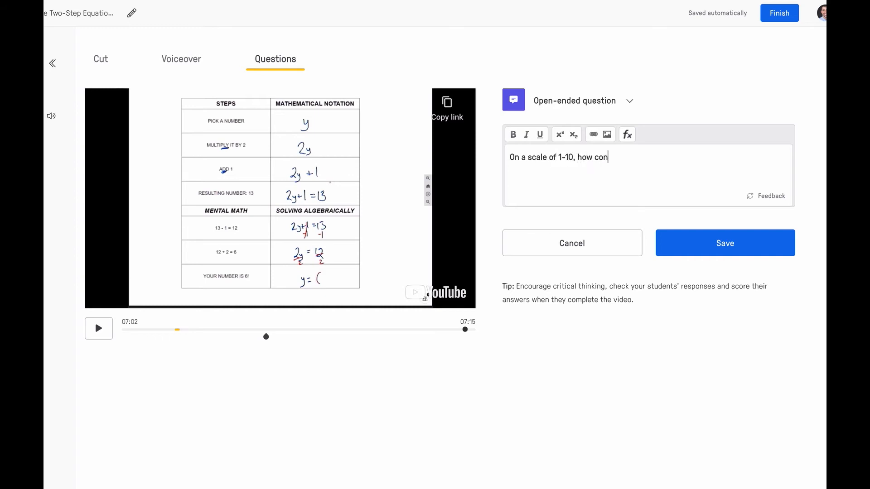
{"action": "type", "text": "fident dodo you feel about two-step equations?"}
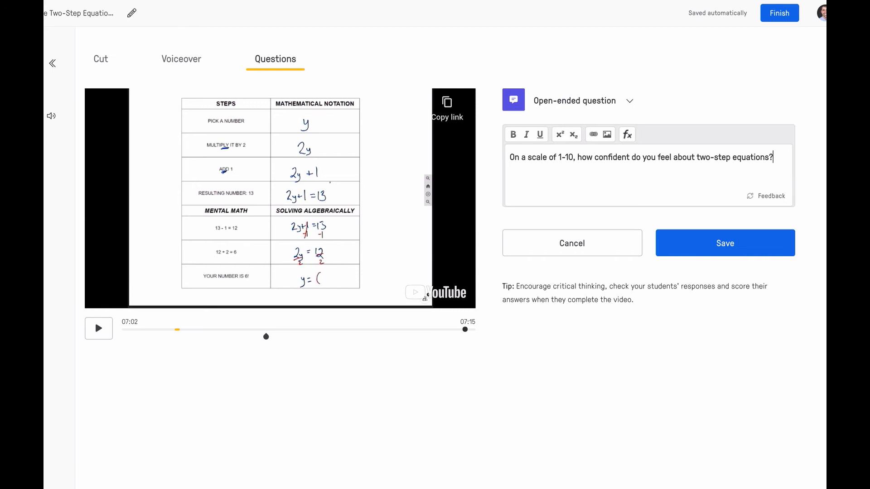
Step: Replace the open-ended question's text with "What part of this lesson was most confusing?" and save it
{"action": "key", "text": "ctrl+a"}
{"action": "type", "text": "What qu"}
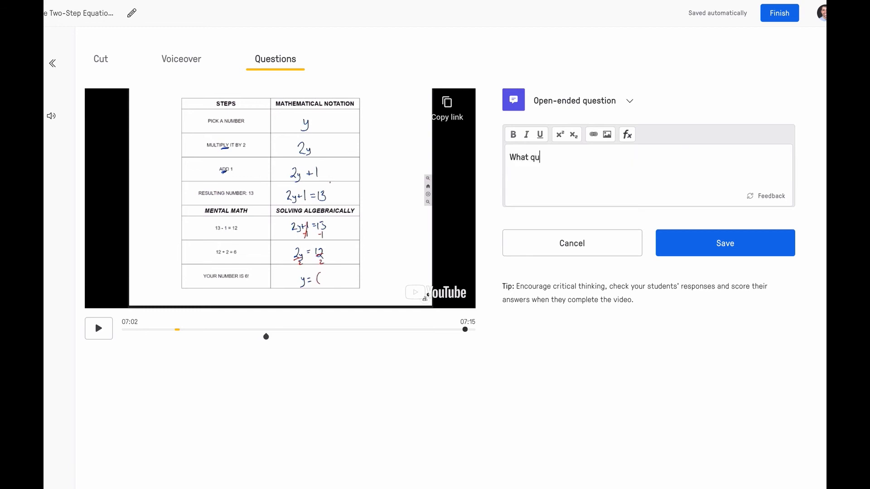
{"action": "key", "text": "BackSpace"}
{"action": "type", "text": "part of hi"}
{"action": "type", "text": "his lesson was most confu"}
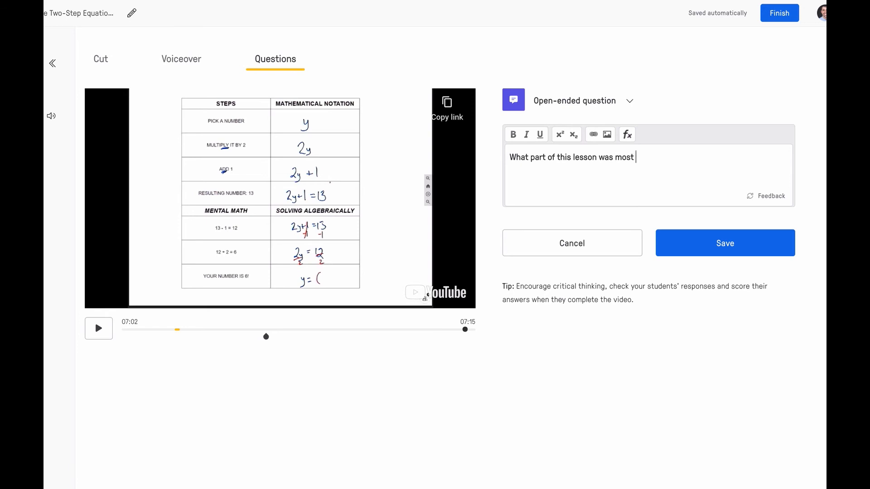
{"action": "type", "text": "sing?"}
{"action": "left_click", "coordinate": [729, 245]}
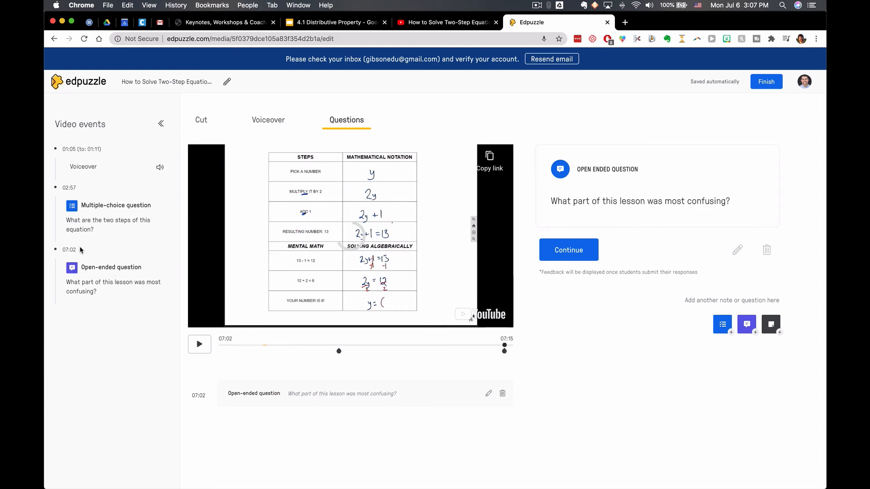
Step: Add and save a note at 05:37 reading "Pause the video here and try to answer the problem before I walk through in the video."
{"action": "left_click", "coordinate": [575, 250]}
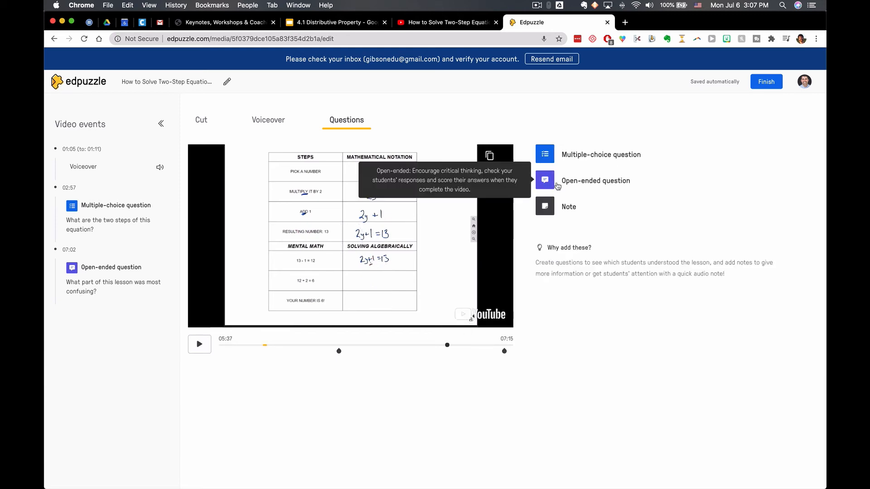
{"action": "left_click", "coordinate": [544, 211]}
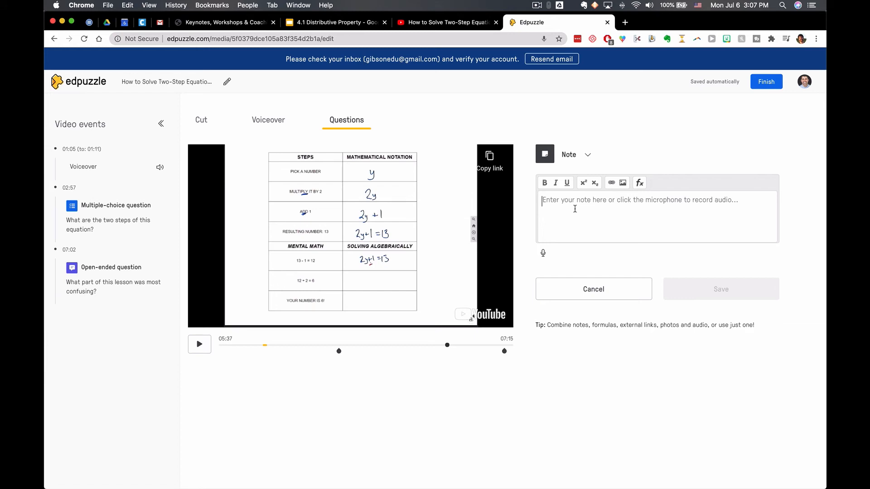
{"action": "type", "text": "Pua"}
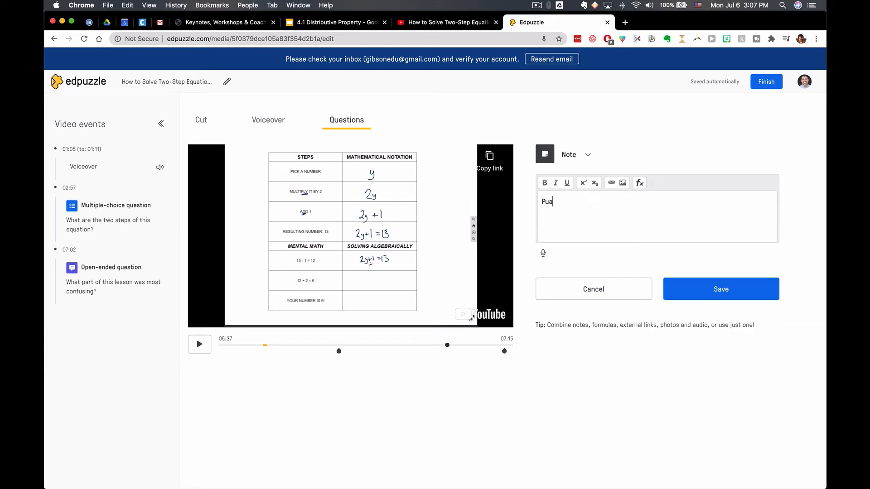
{"action": "type", "text": "ause the video here and try to answer the problem before I walk through in th"}
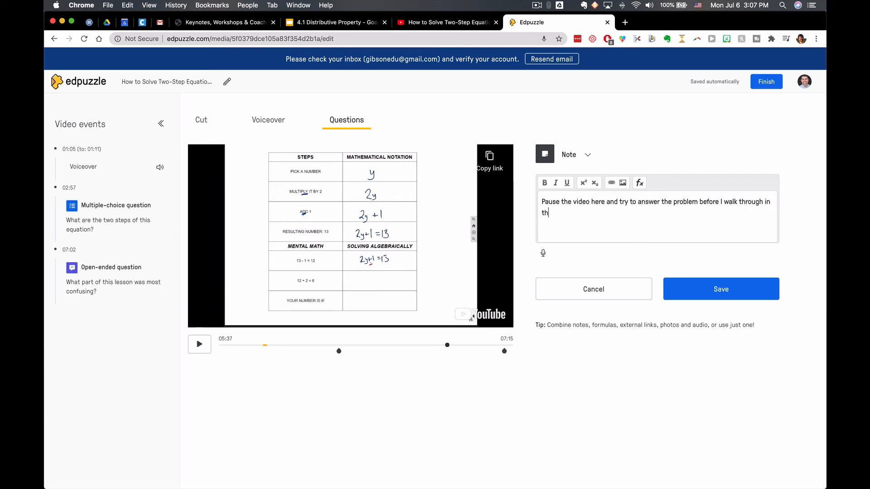
{"action": "type", "text": "e video."}
{"action": "left_click", "coordinate": [727, 298]}
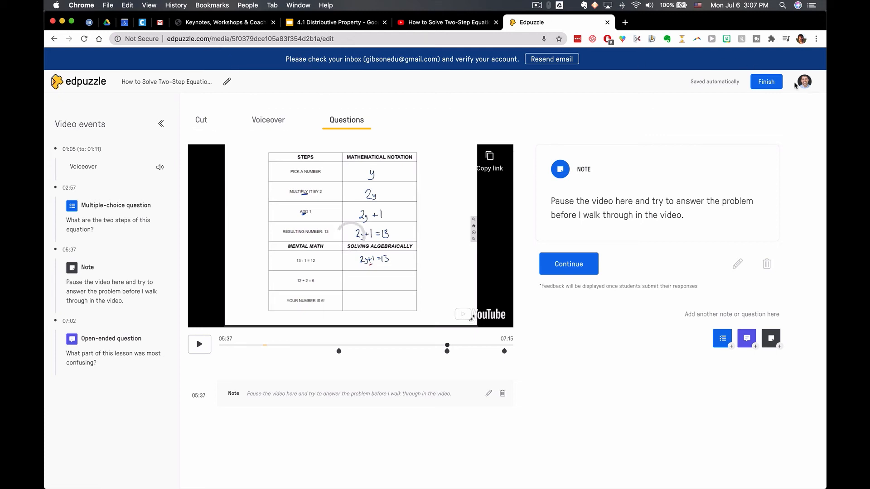
Step: Finish editing the video and choose the whole Pre-Algebra (5th) class for its assignment
{"action": "left_click", "coordinate": [764, 83]}
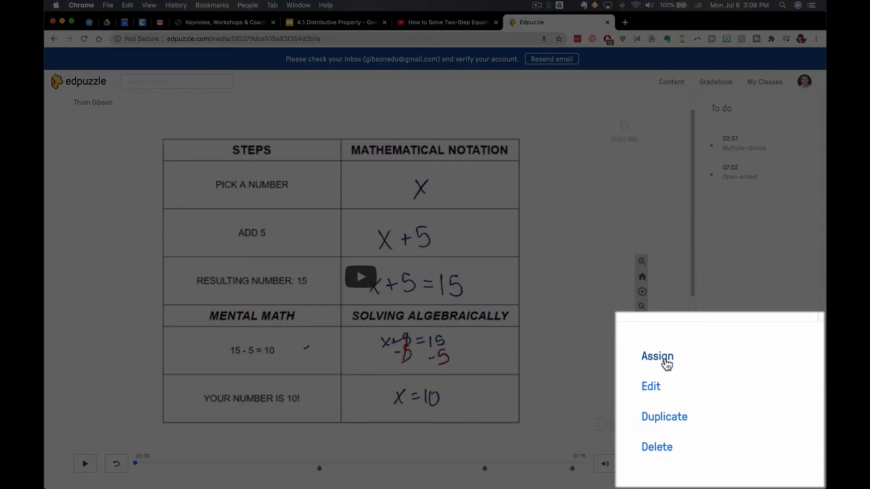
{"action": "left_click", "coordinate": [725, 407]}
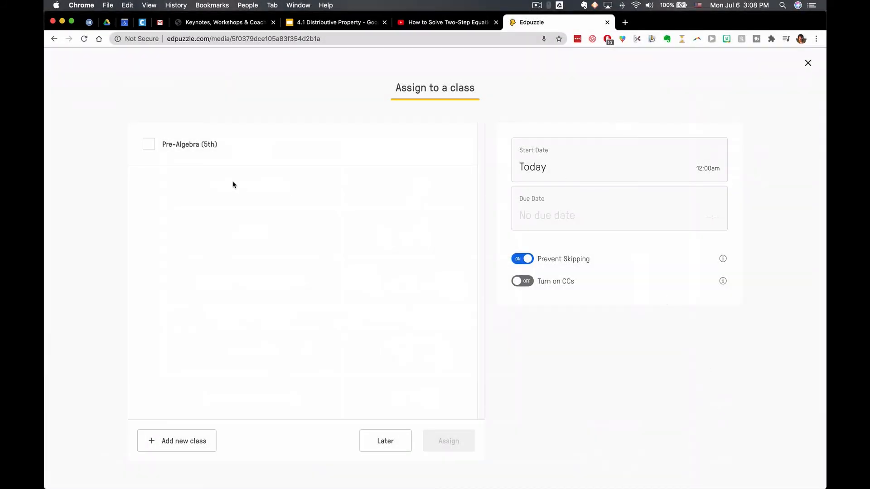
{"action": "left_click", "coordinate": [154, 146]}
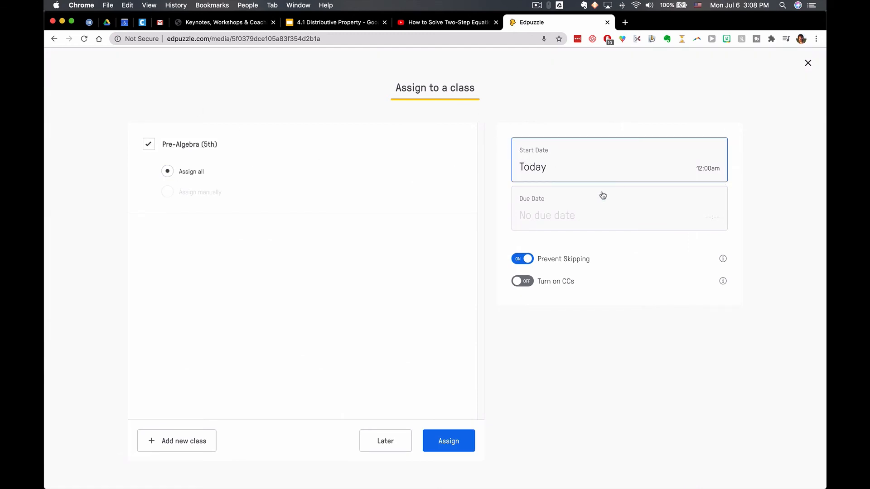
Step: Keep Prevent Skipping turned on and assign the video to the selected class
{"action": "mouse_move", "coordinate": [721, 261]}
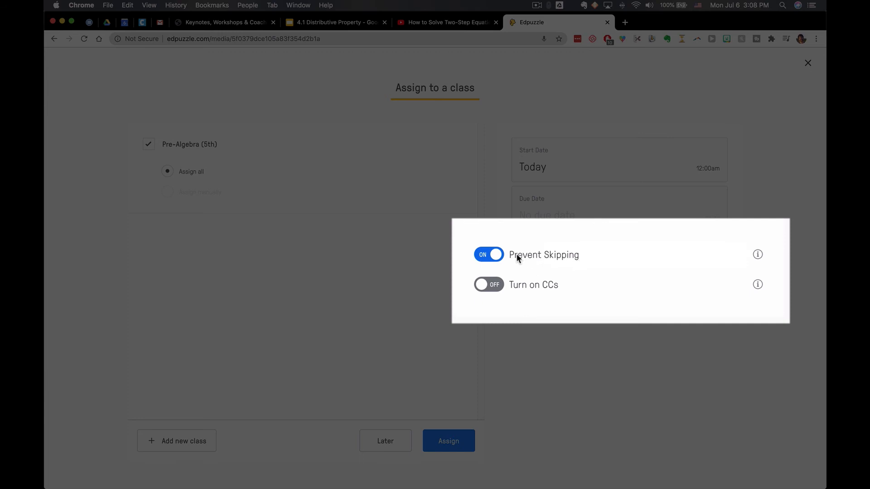
{"action": "left_click", "coordinate": [528, 259]}
{"action": "left_click", "coordinate": [530, 260]}
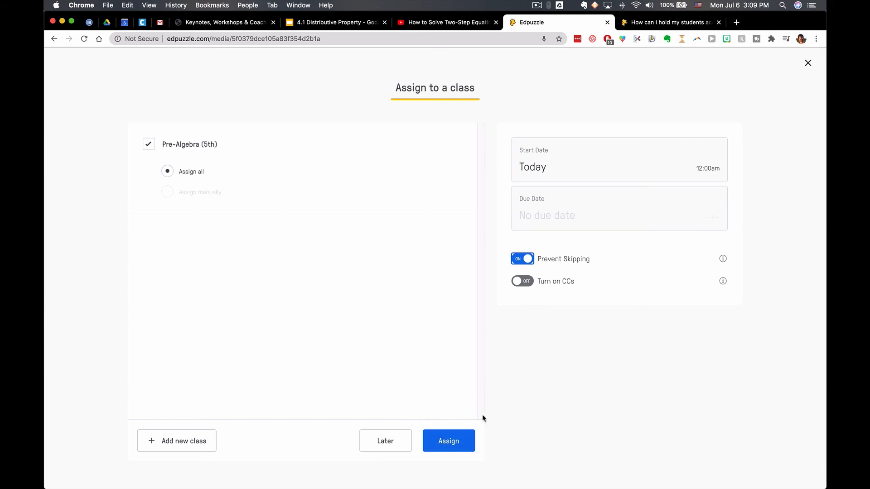
{"action": "left_click", "coordinate": [448, 442]}
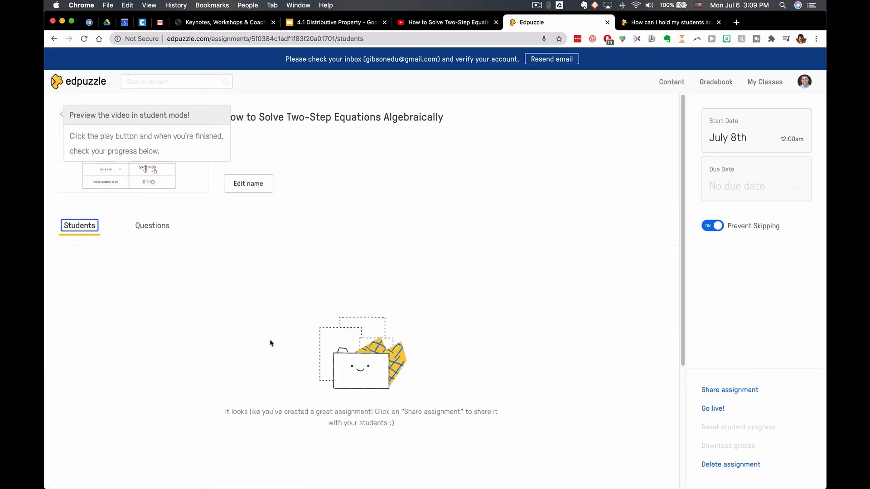
Step: Review the student answers for the assignment's open-ended question and its multiple-choice question
{"action": "left_click", "coordinate": [165, 226]}
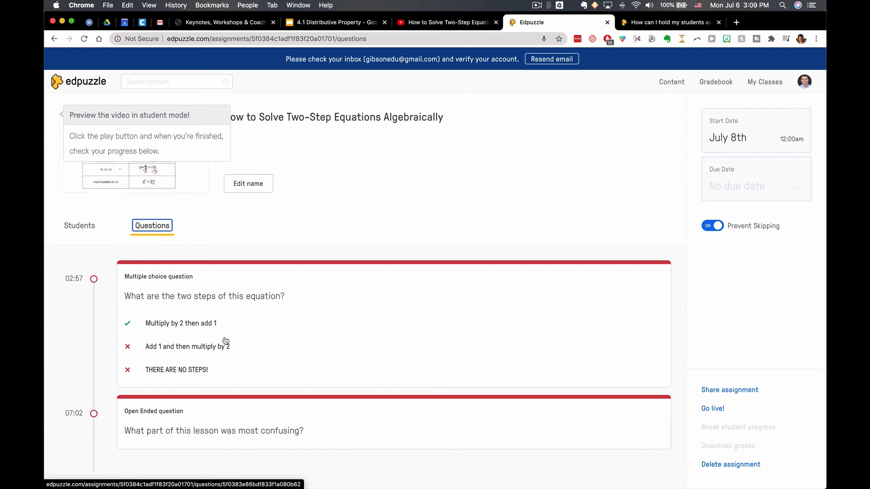
{"action": "left_click", "coordinate": [224, 431]}
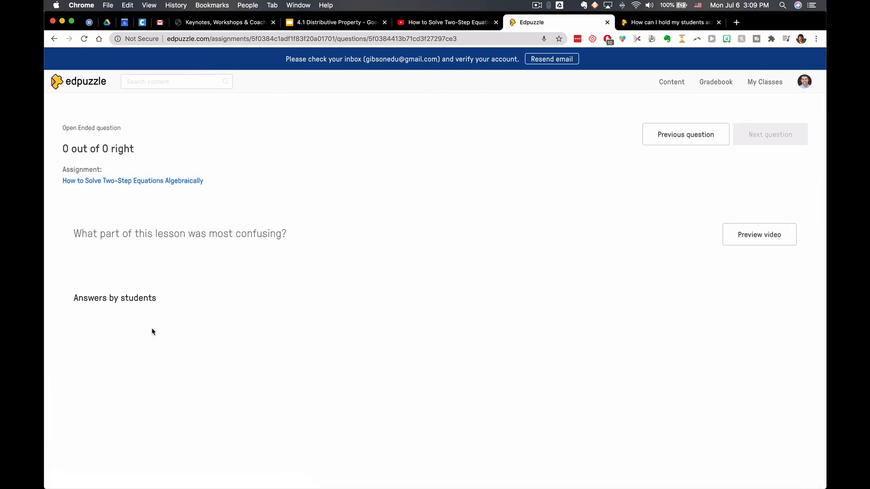
{"action": "left_click", "coordinate": [695, 135]}
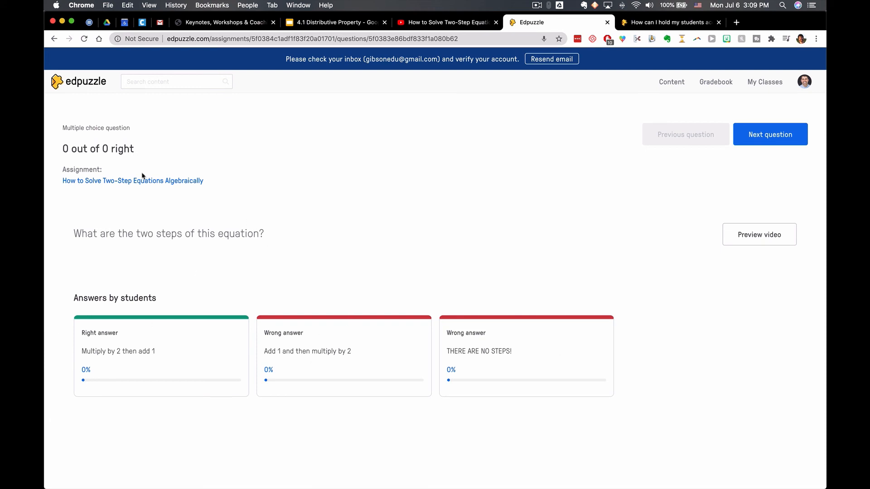
Step: Leave the question review and reopen the How to Solve Two-Step Equations Algebraically assignment from the Pre-Algebra (5th) class
{"action": "left_click", "coordinate": [86, 88]}
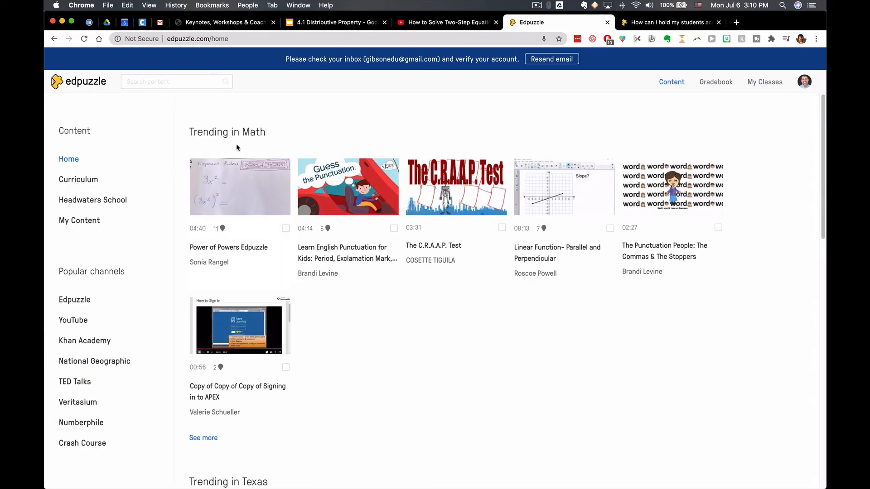
{"action": "left_click", "coordinate": [755, 83]}
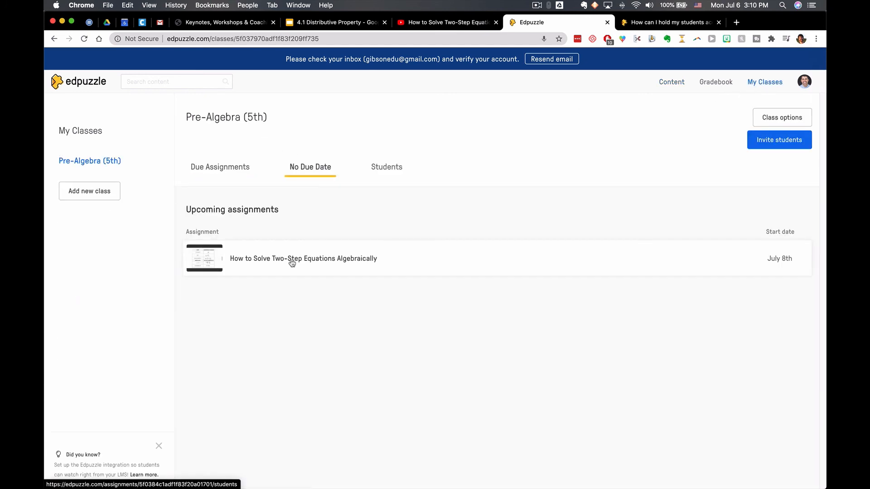
{"action": "left_click", "coordinate": [308, 259]}
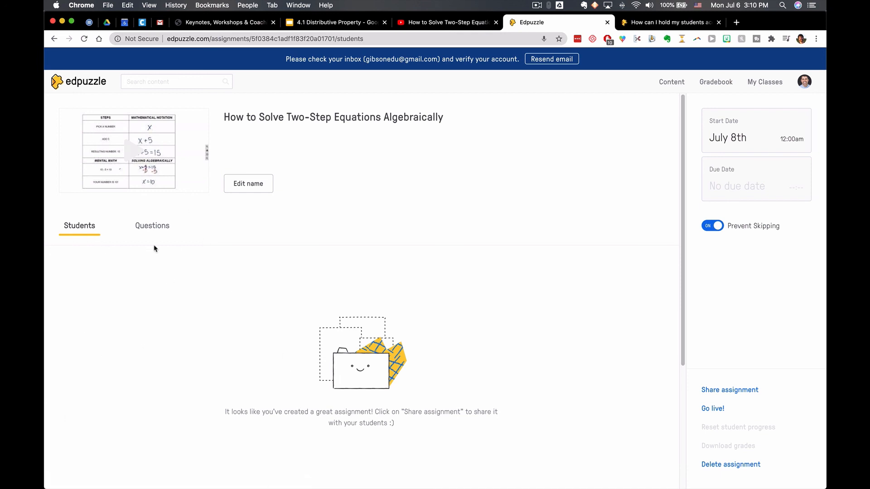
Step: Go to My Content and start adding new content by opening the video upload page
{"action": "left_click", "coordinate": [85, 82]}
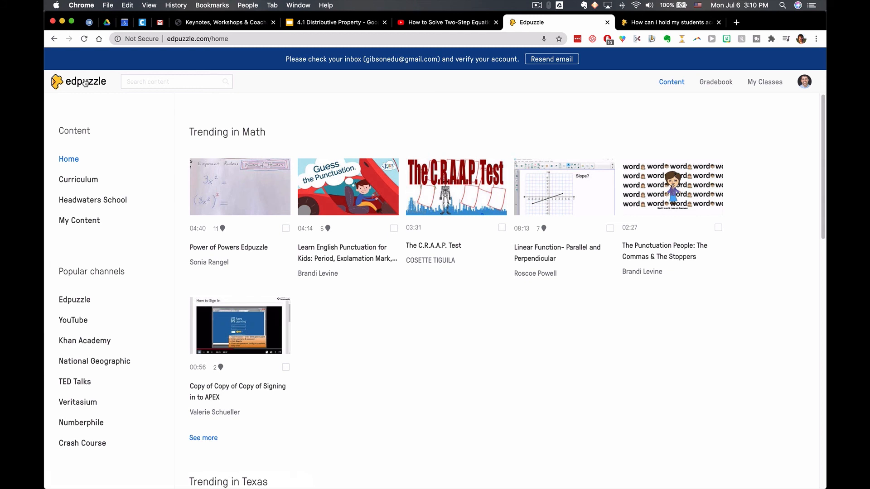
{"action": "left_click", "coordinate": [76, 220]}
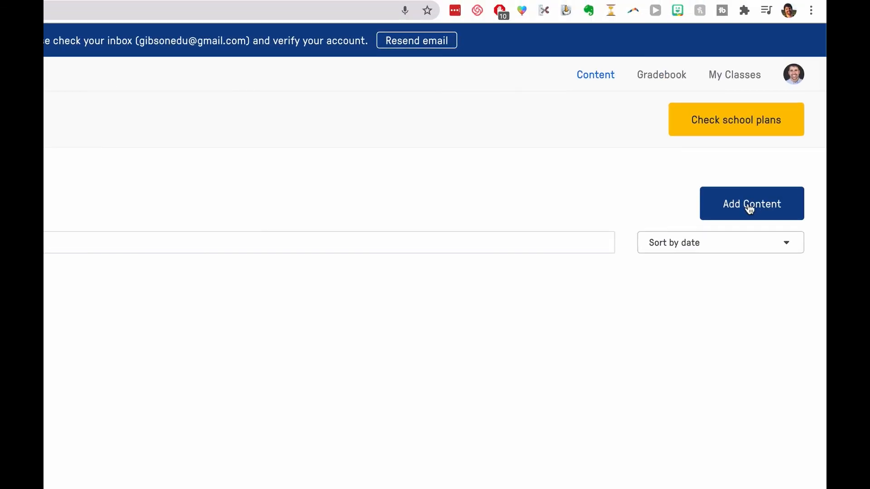
{"action": "left_click", "coordinate": [750, 205]}
{"action": "left_click", "coordinate": [673, 271]}
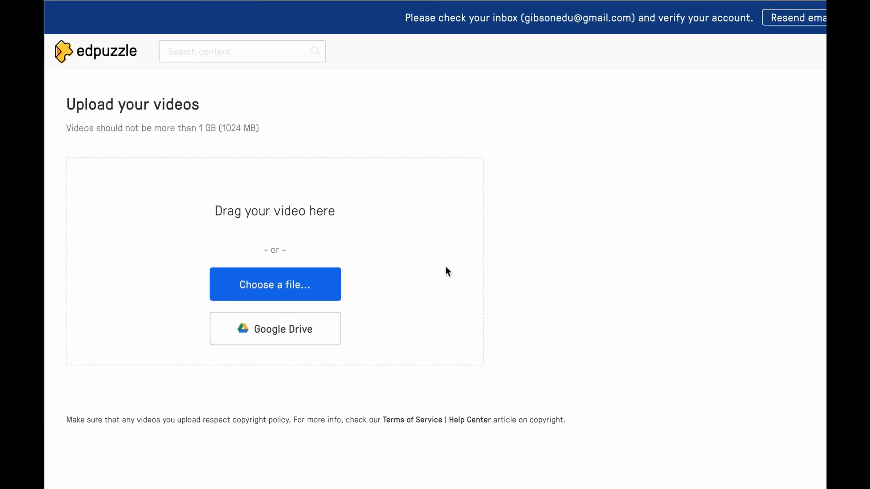